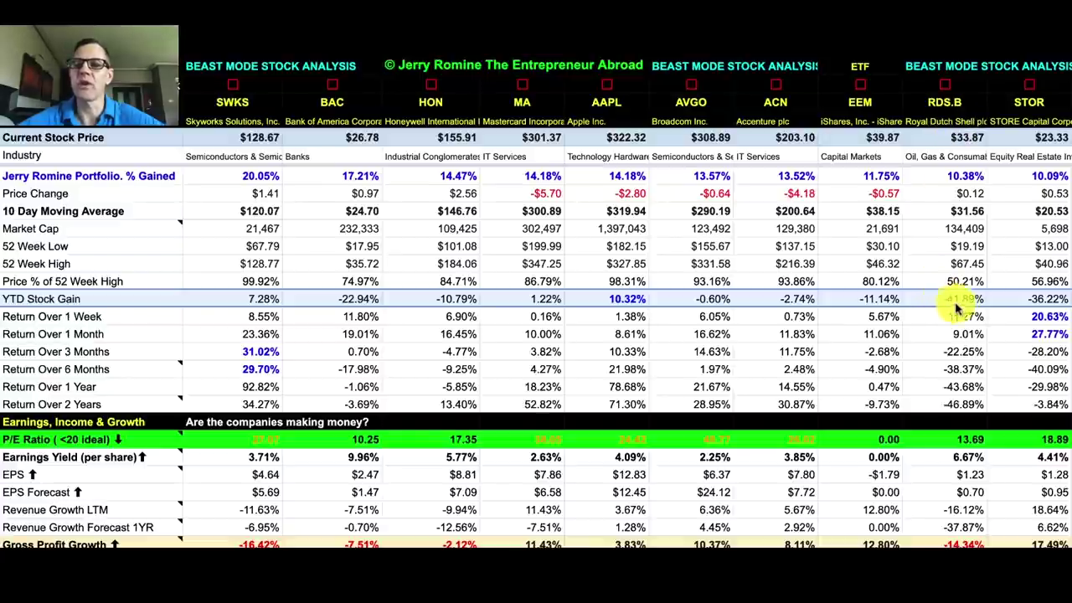
- Examine the Earnings, Income & Growth metrics, reading the notes on Free Cash Flow Yield, Levered Free Cash Flow and Return on Invested Capital
scroll(965, 307, down, 3)
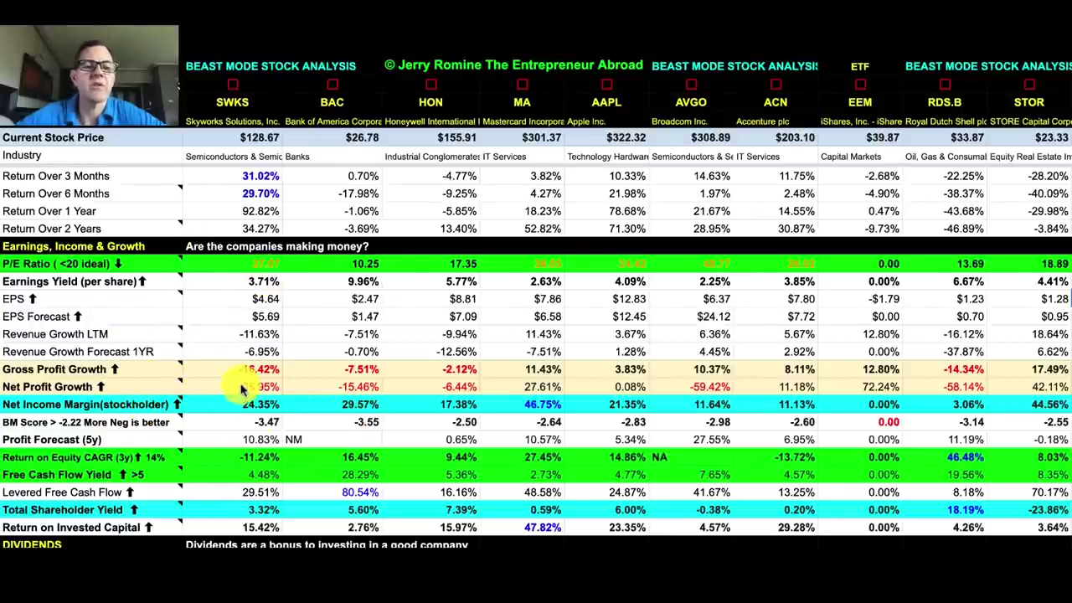
mouse_move(74, 414)
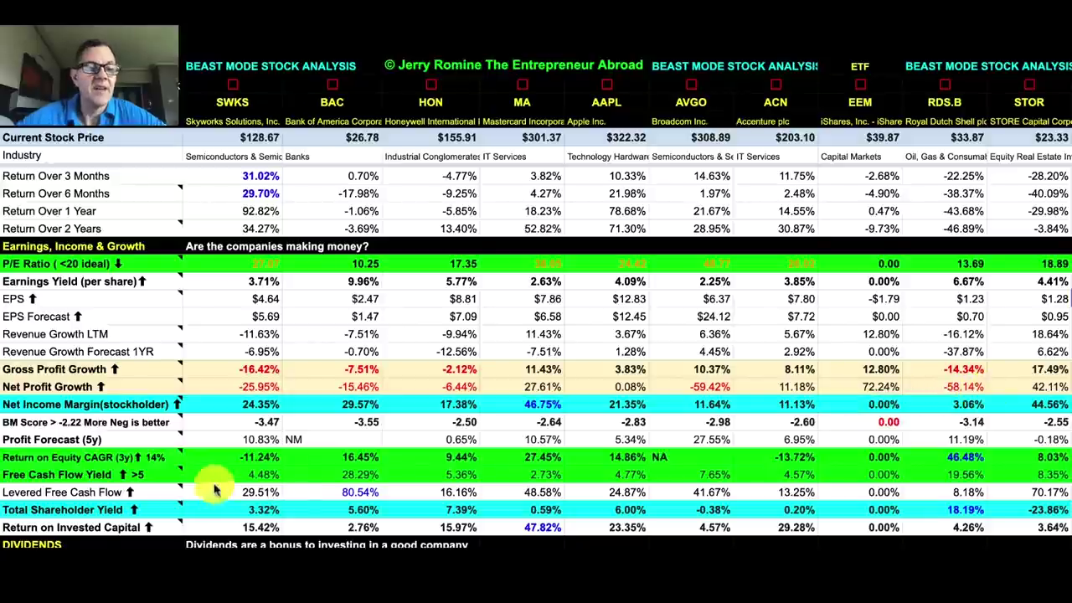
click(150, 476)
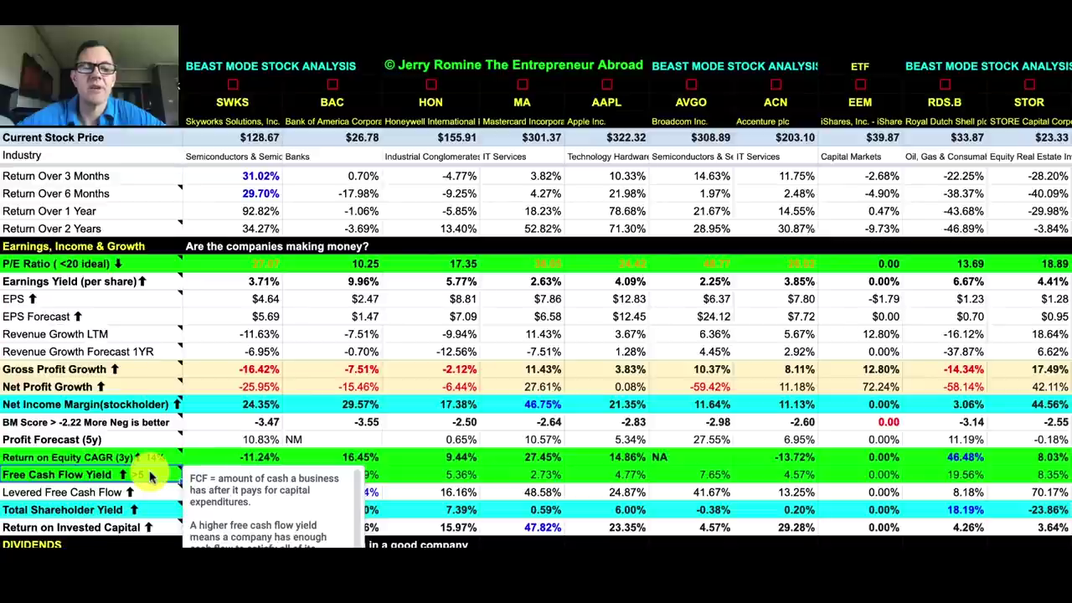
click(444, 475)
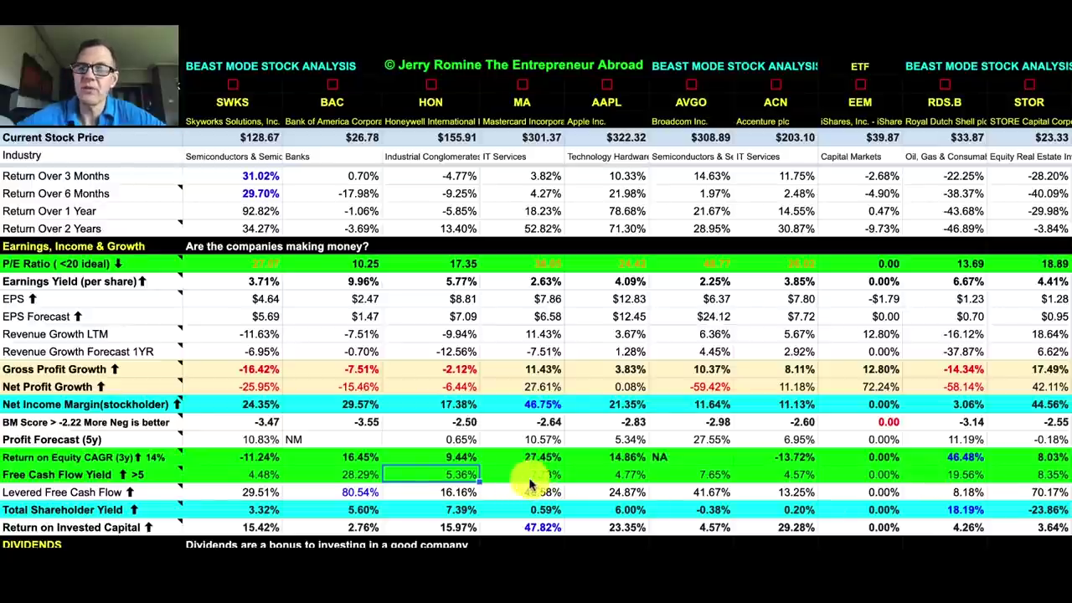
click(167, 492)
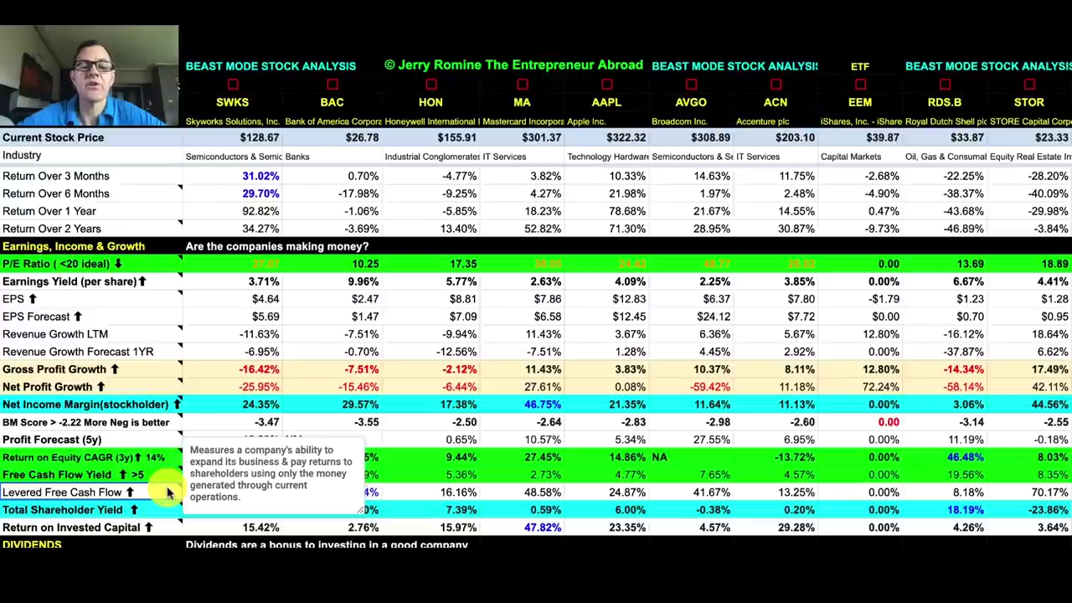
click(511, 493)
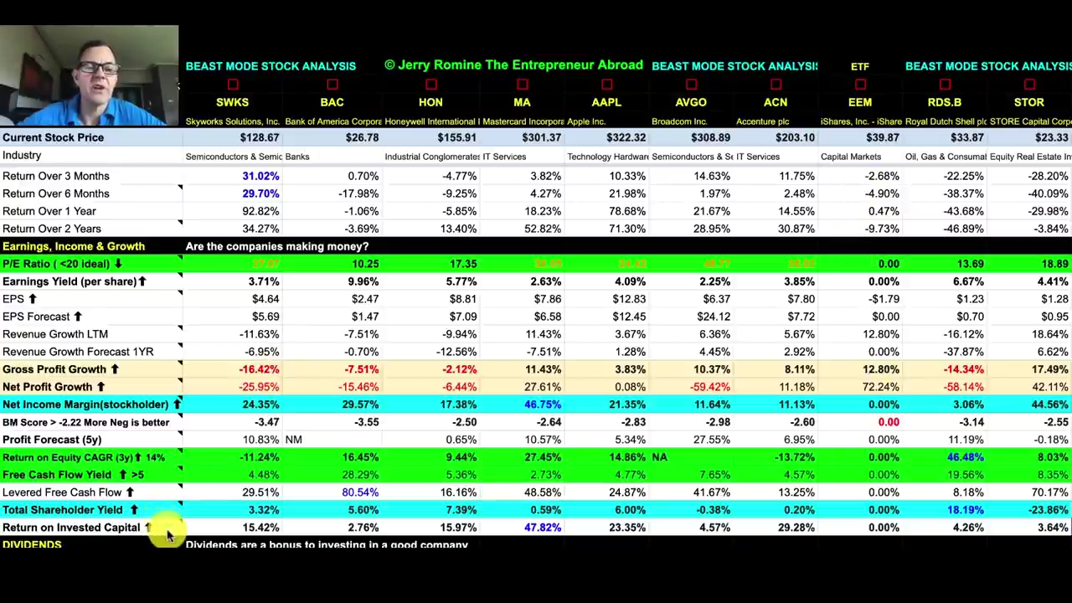
mouse_move(169, 527)
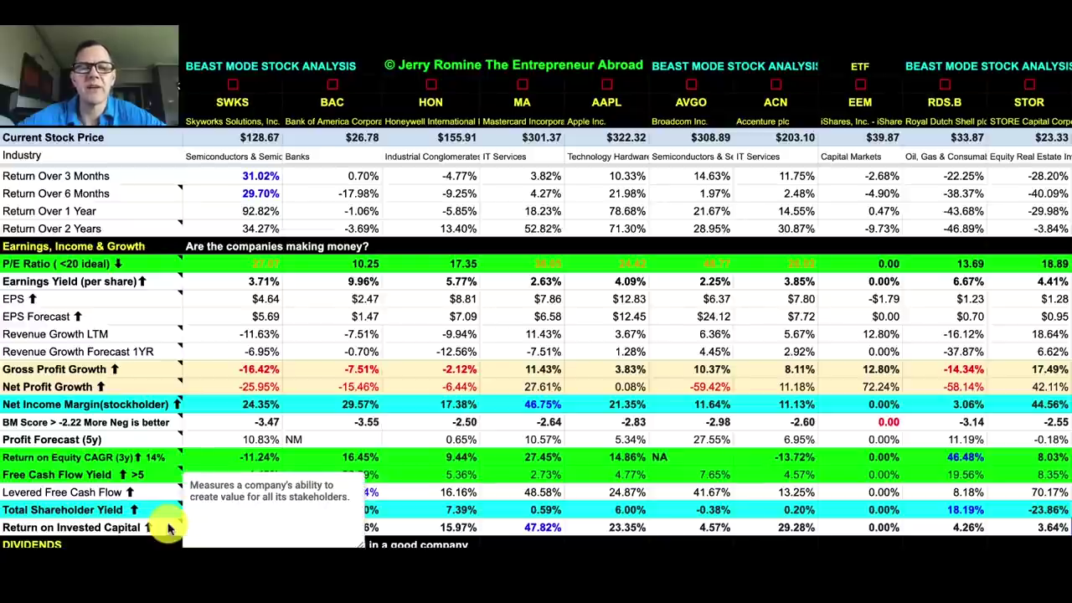
click(530, 509)
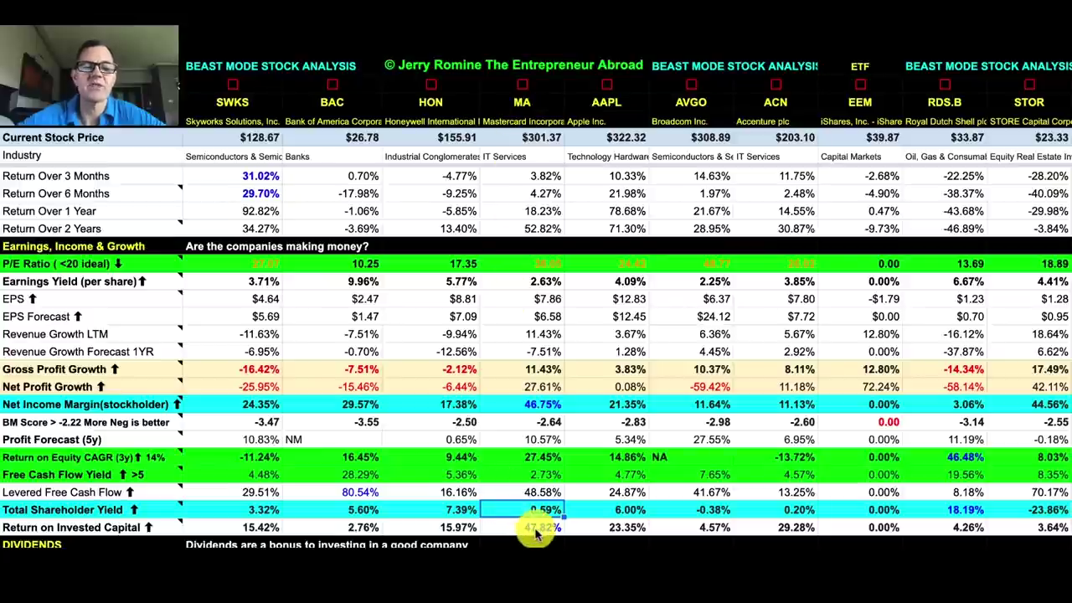
- Review the Dividends section, reading the Dividend Yield note and checking the yield for MA against the other stocks
scroll(50, 410, down, 3)
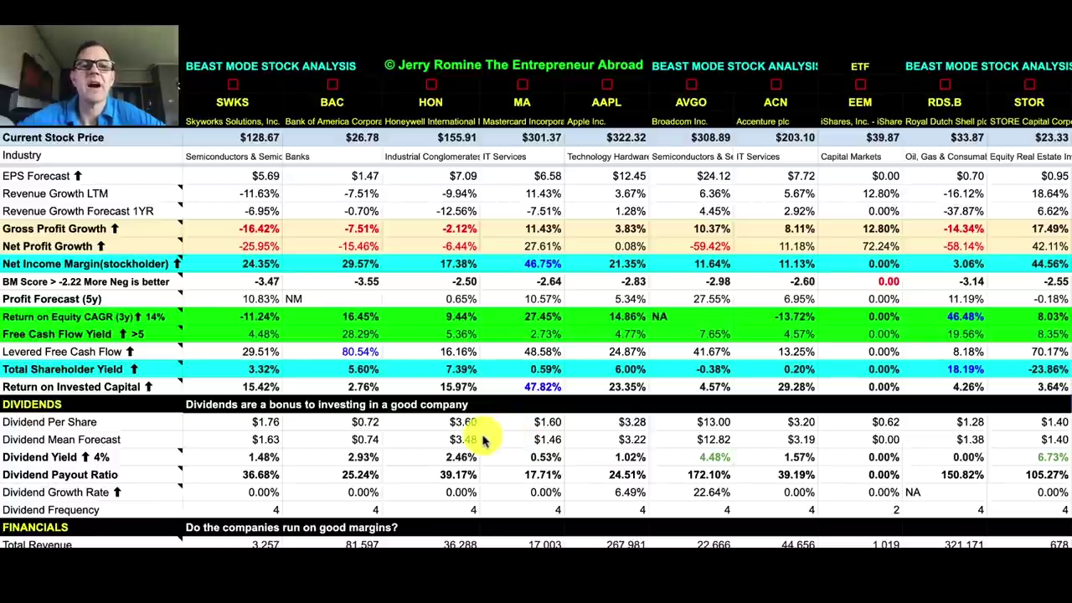
scroll(471, 423, up, 4)
scroll(382, 264, up, 2)
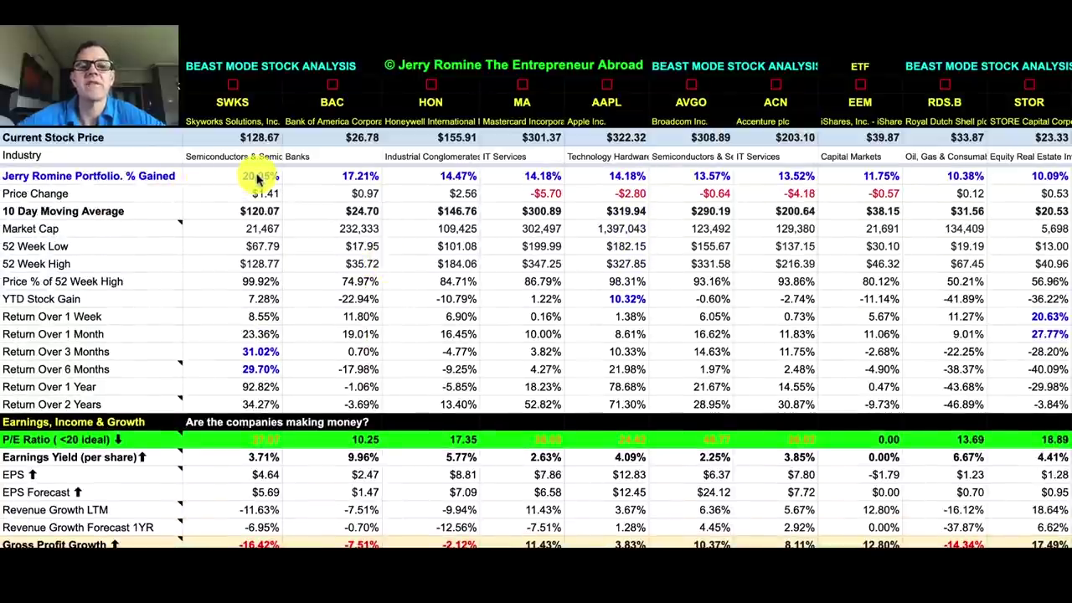
scroll(381, 289, down, 7)
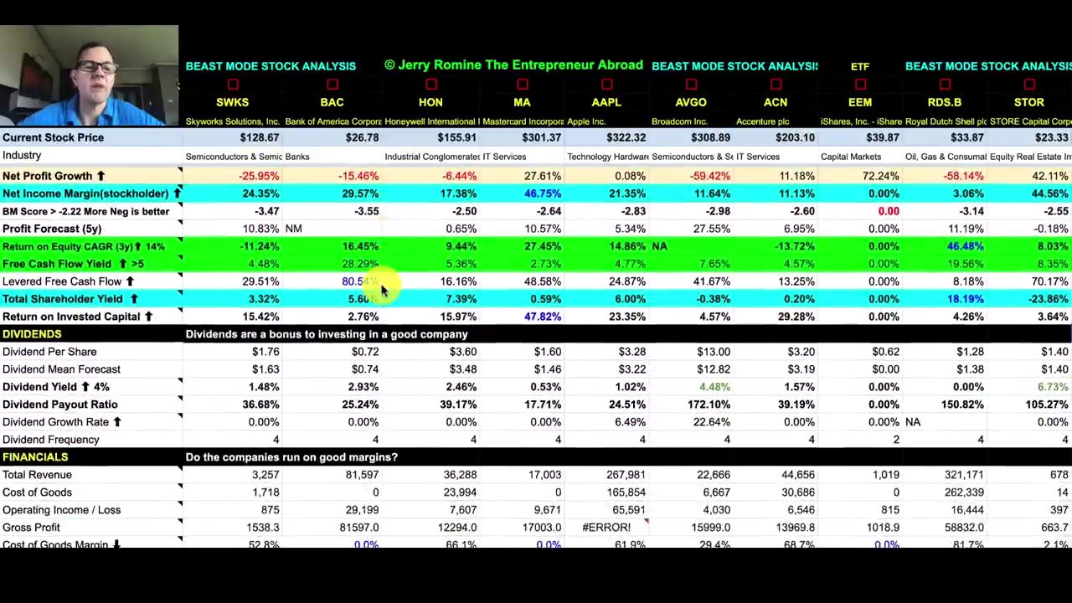
scroll(381, 289, up, 2)
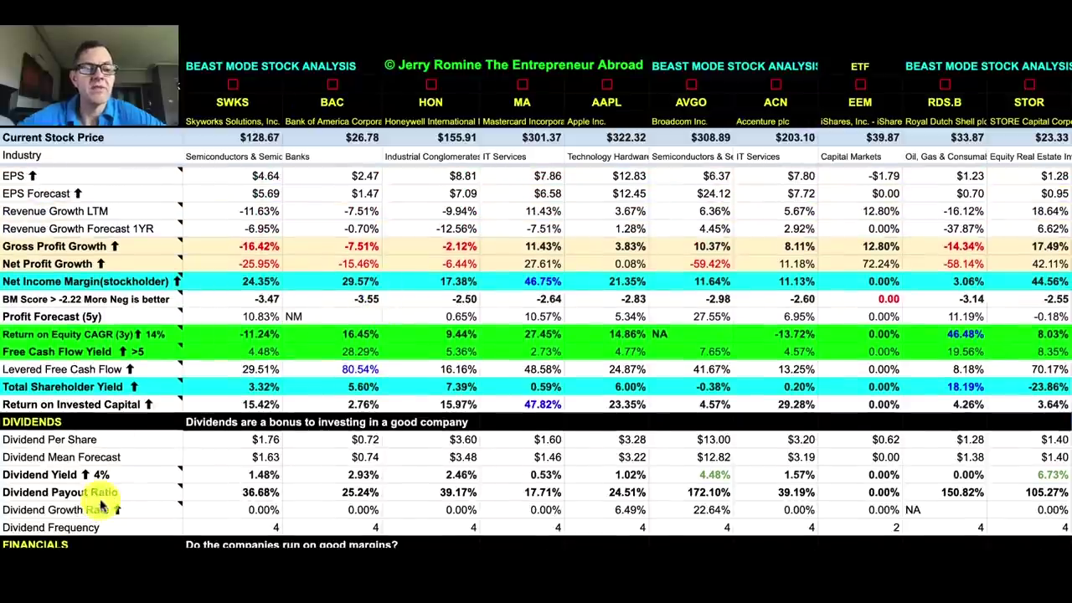
mouse_move(83, 474)
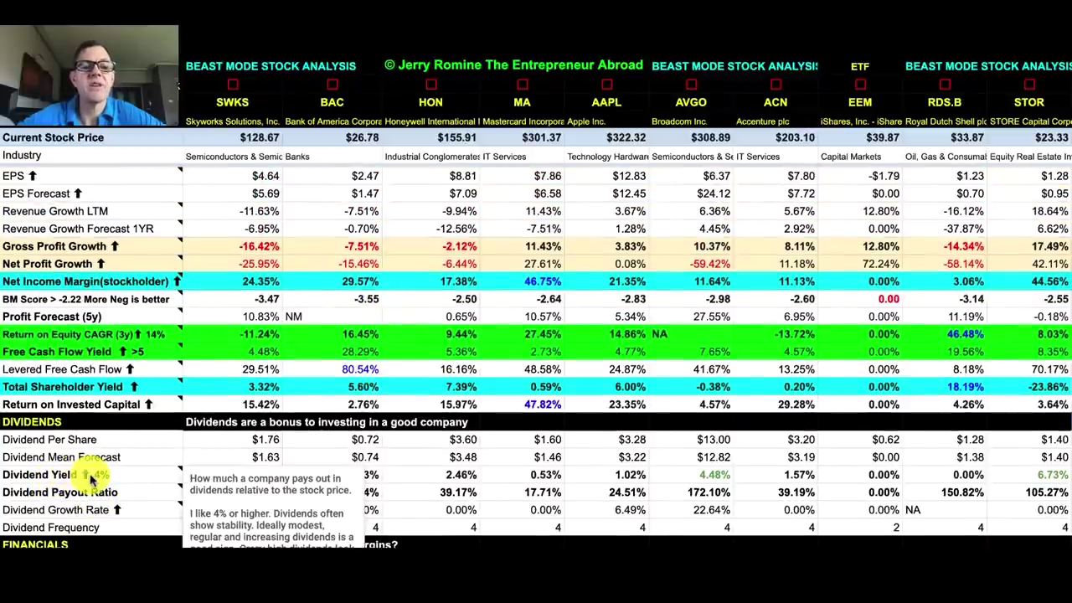
click(512, 476)
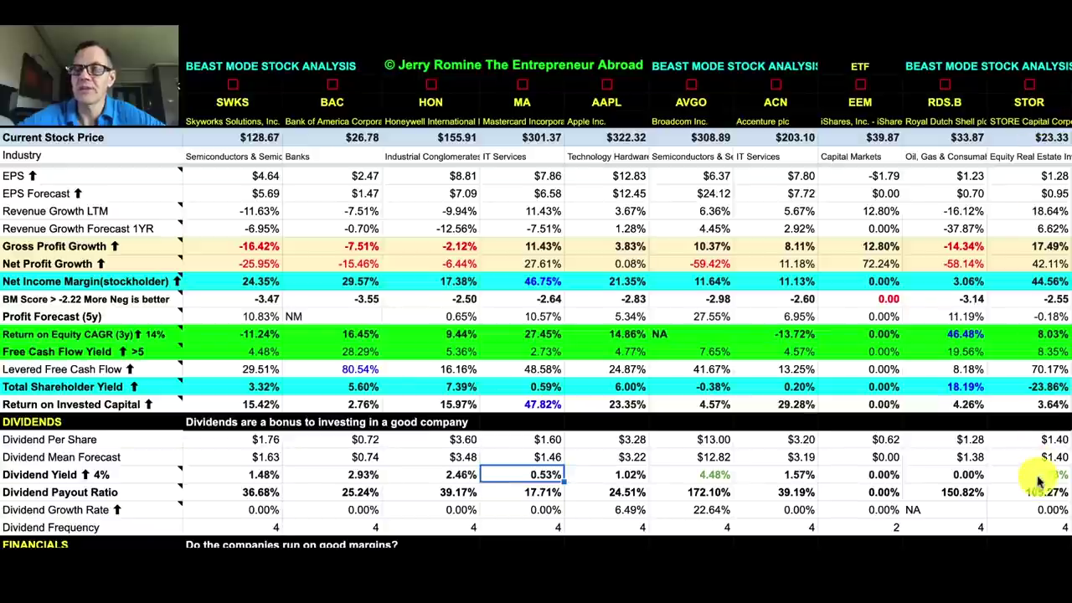
- Examine the Financials section, reading the Operating Margin note and checking MA's Cost of Goods Margin and Operating Margin
scroll(47, 414, down, 3)
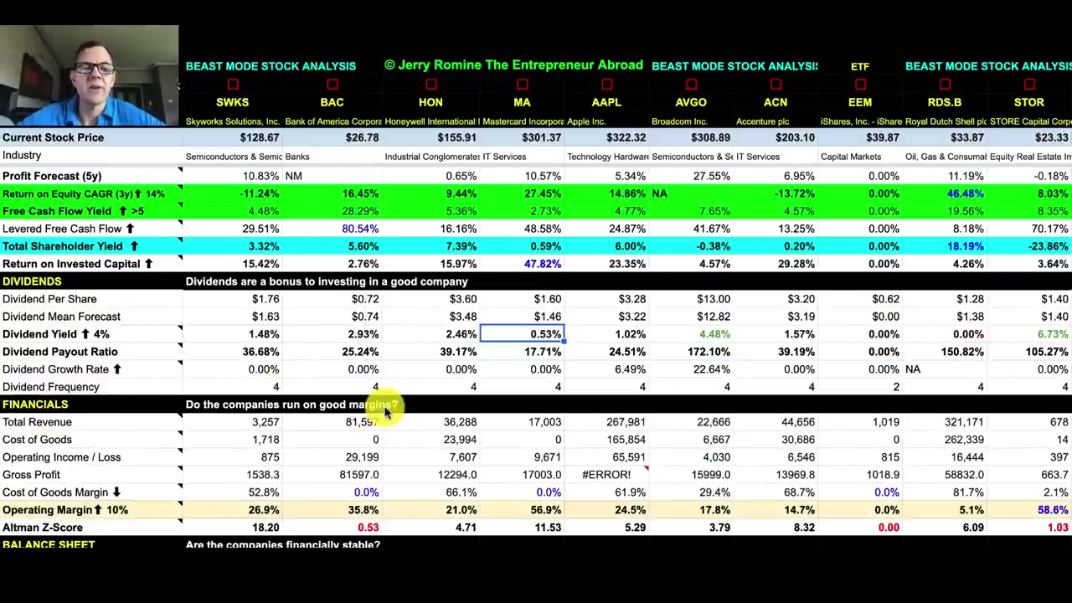
mouse_move(69, 517)
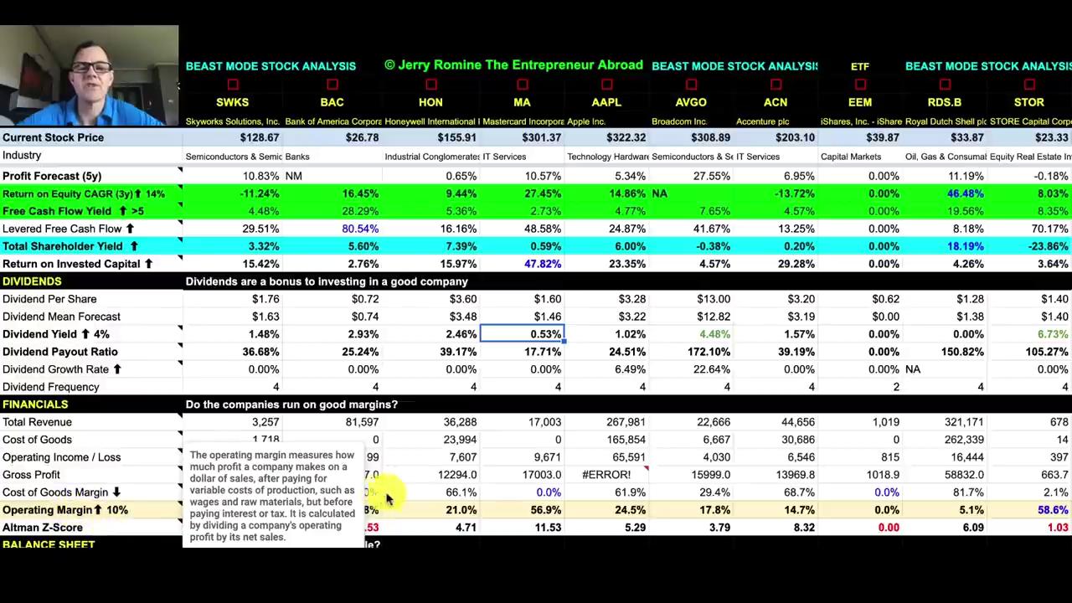
click(513, 493)
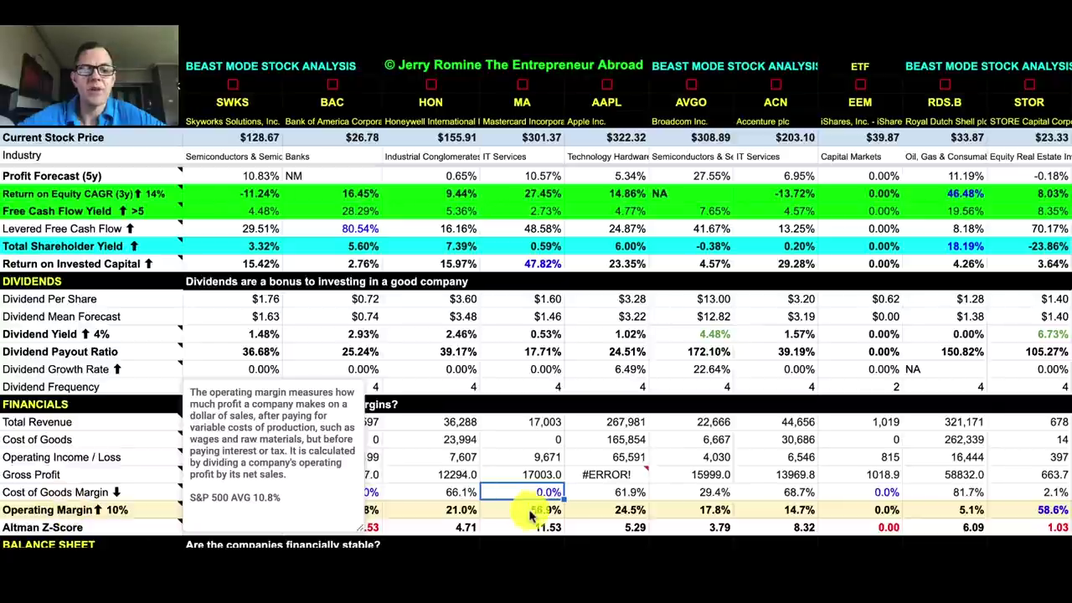
click(529, 513)
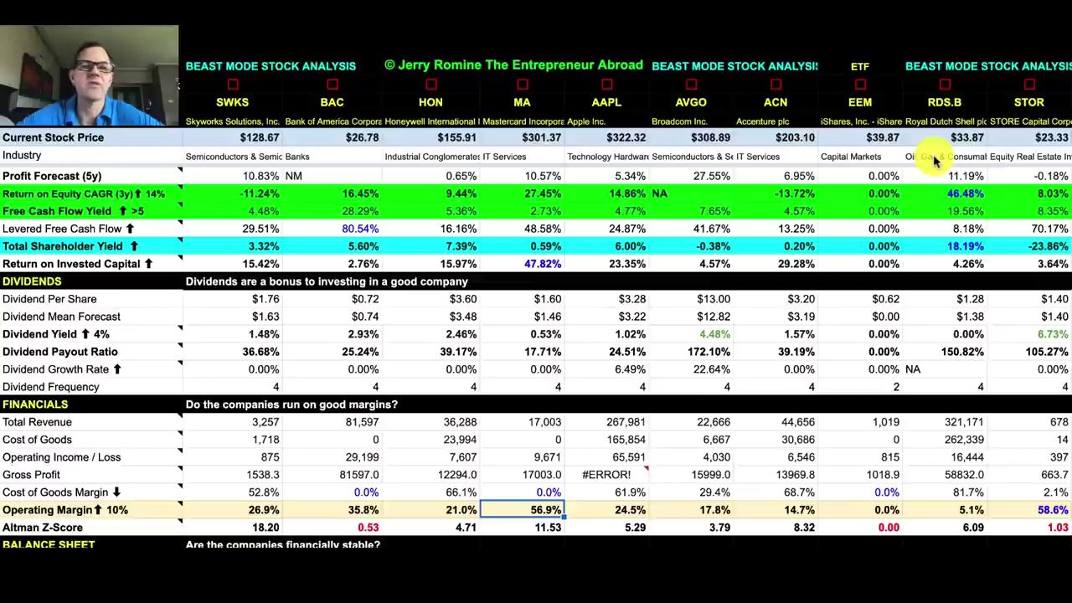
- Examine the Balance Sheet section, reading the notes on current assets versus liabilities and D/E Debt Equity Ratio, and comparing the stocks' ratios
scroll(937, 161, down, 5)
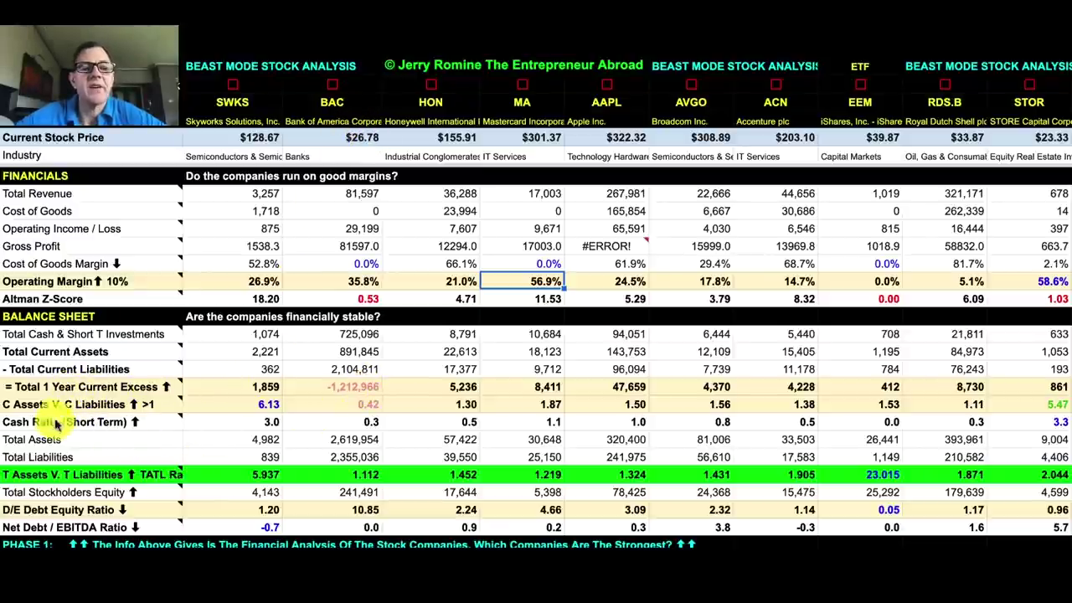
mouse_move(32, 413)
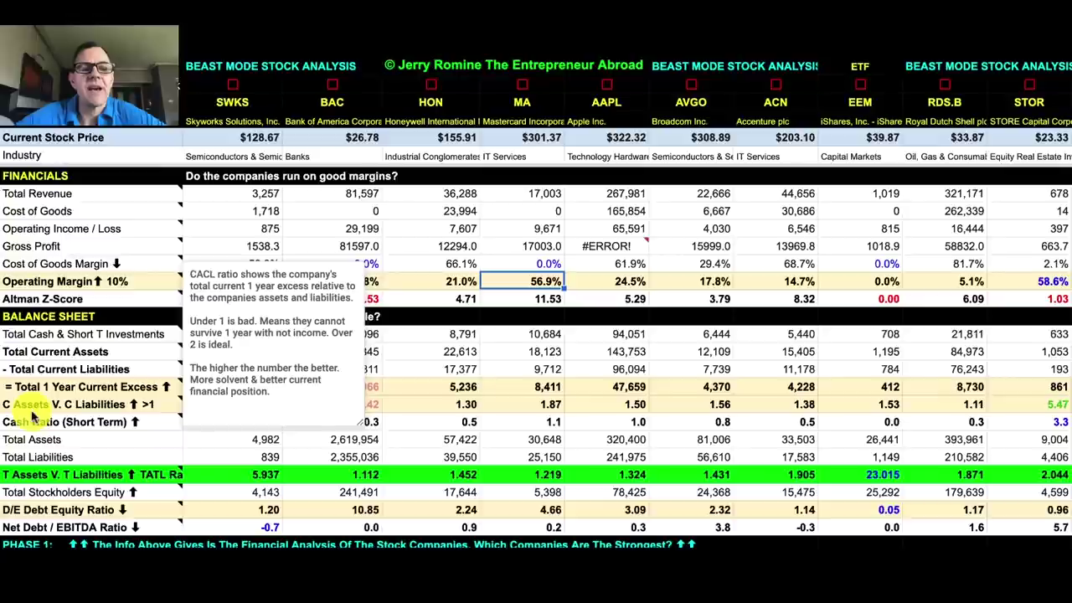
click(442, 387)
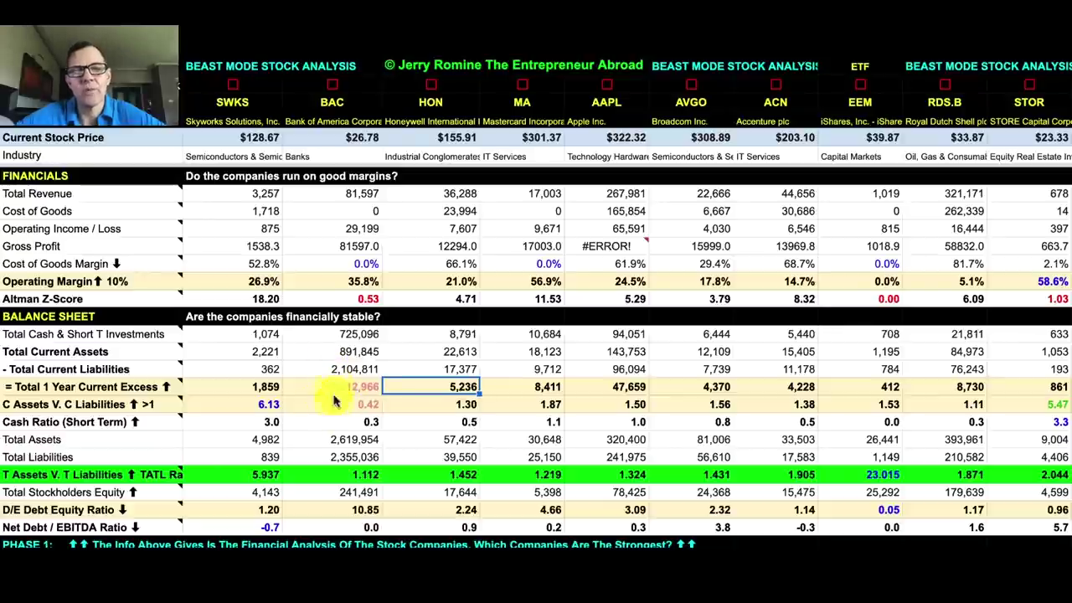
scroll(342, 393, down, 2)
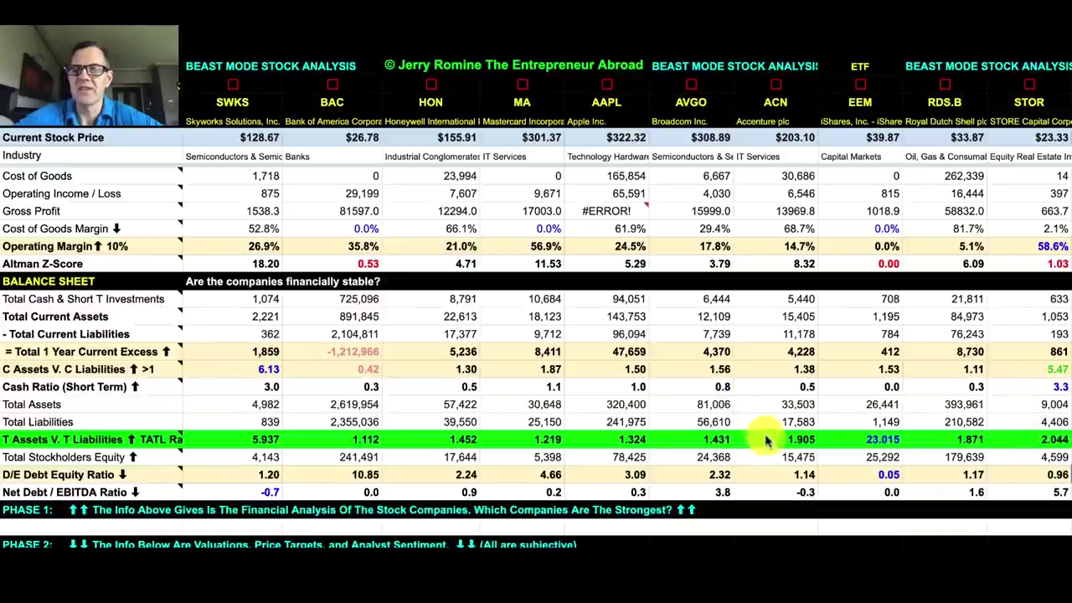
mouse_move(176, 475)
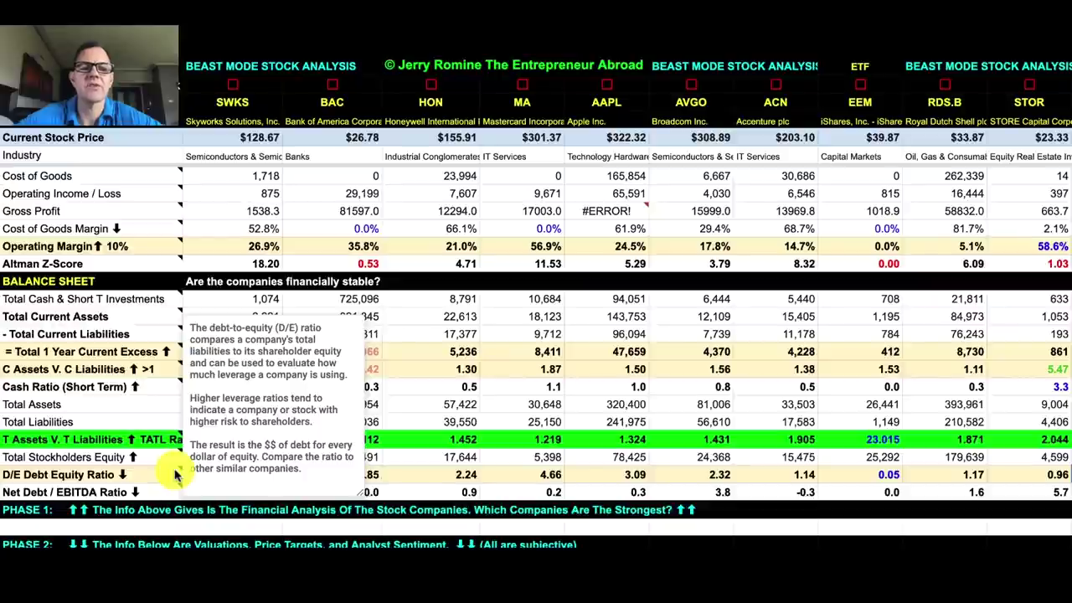
click(585, 441)
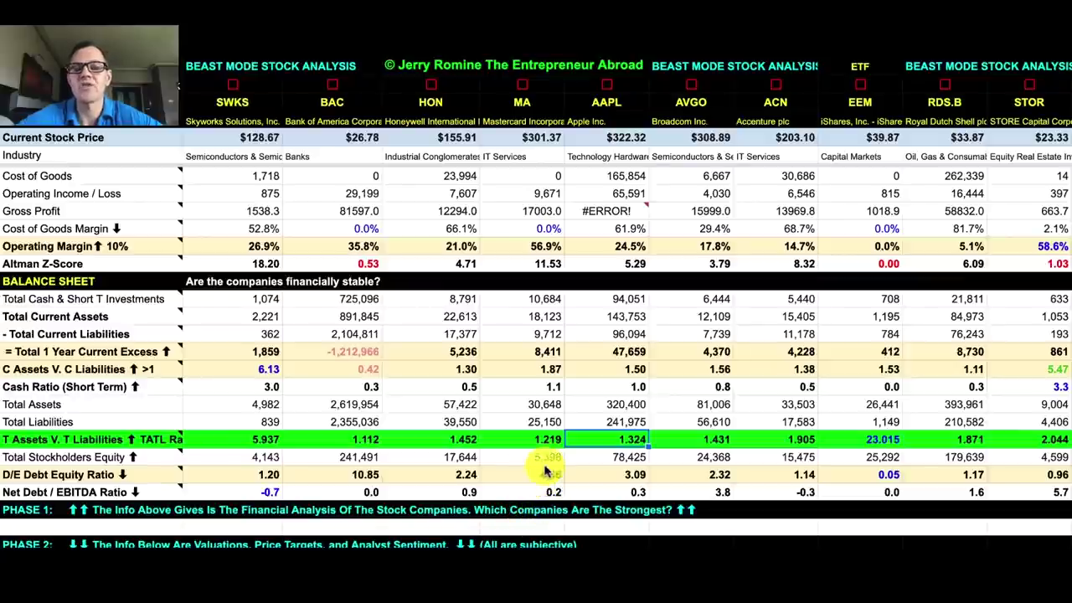
- Review the Phase 2 valuations, comparing Forward P/E, P/E Discount From 5yr Avg and the fair value estimates across the stocks
scroll(503, 469, down, 3)
click(201, 439)
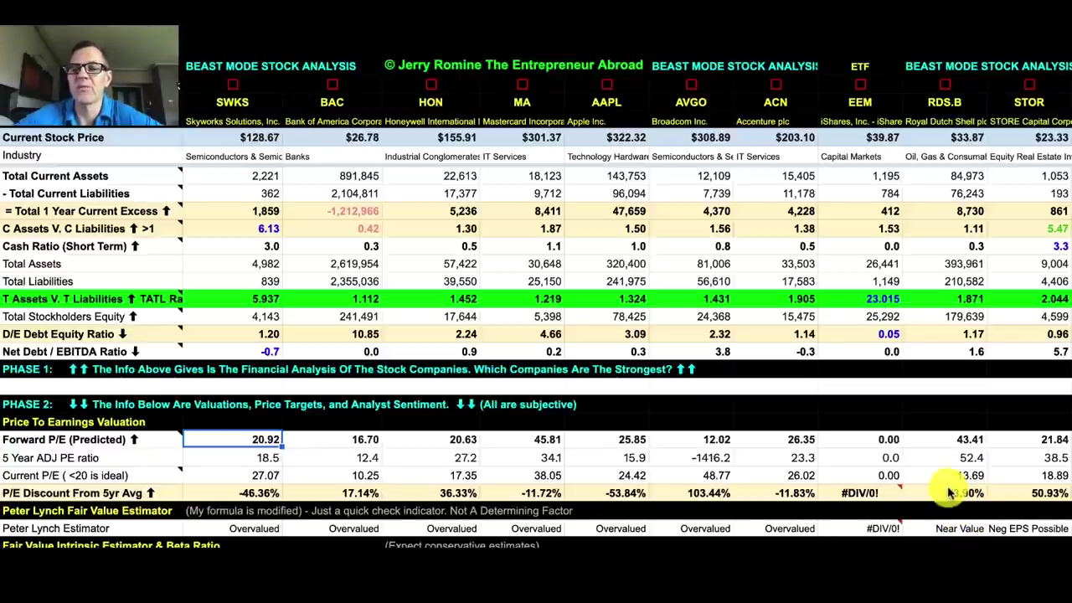
scroll(949, 493, down, 2)
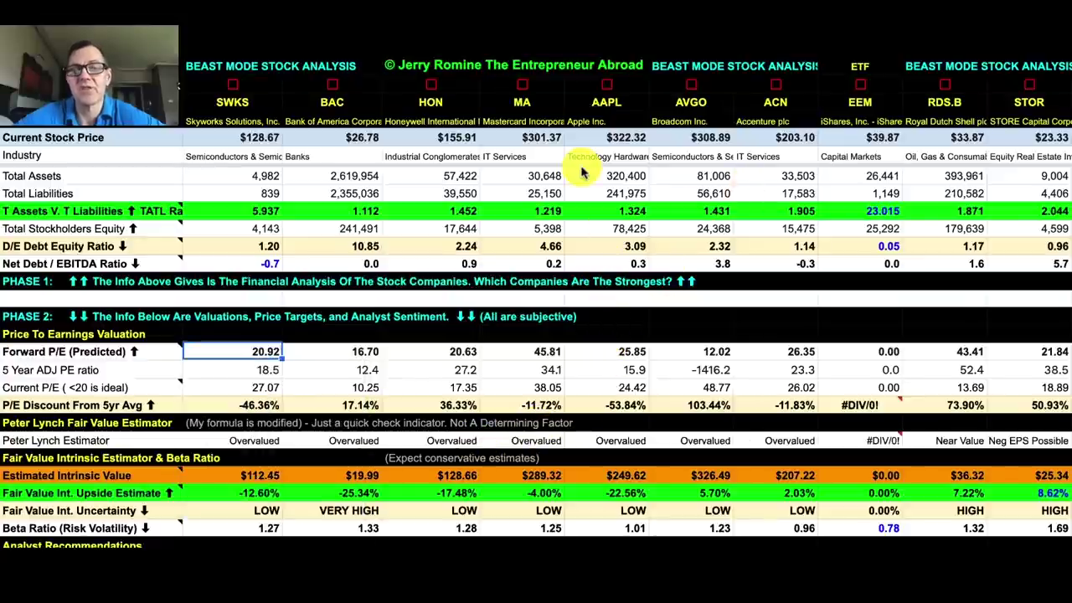
scroll(584, 172, down, 5)
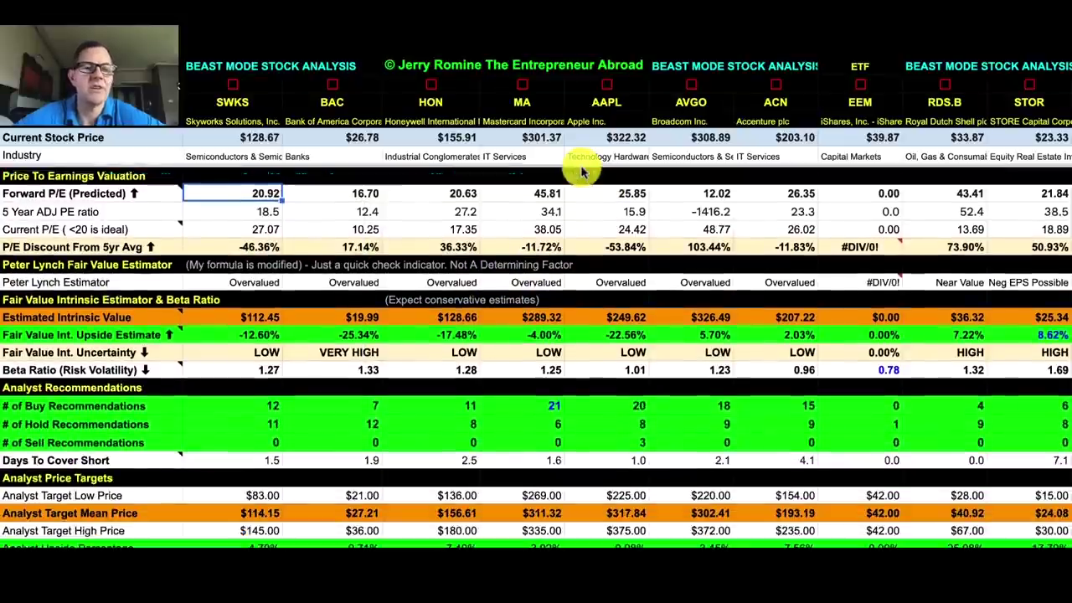
- Read the Beta Ratio note, check AAPL's beta, and review the analyst recommendations and Days To Cover Short
scroll(584, 171, down, 3)
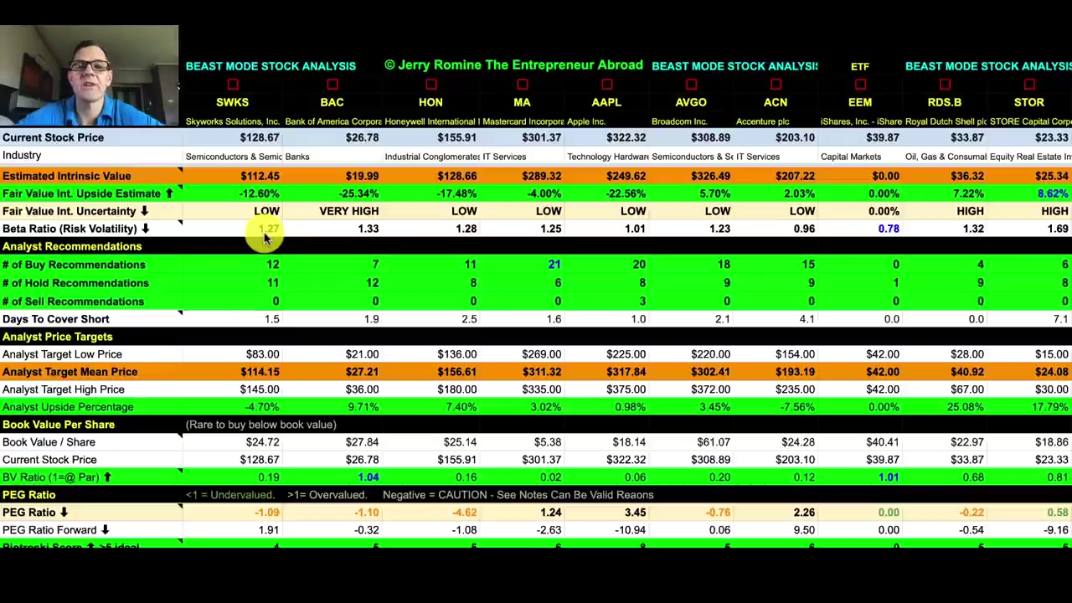
mouse_move(75, 231)
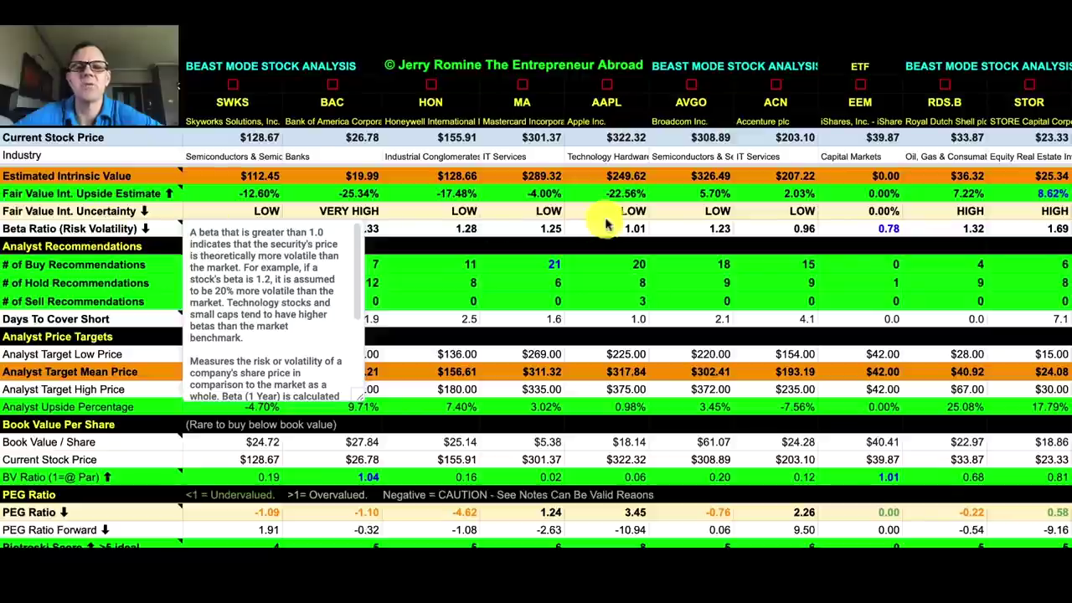
click(578, 238)
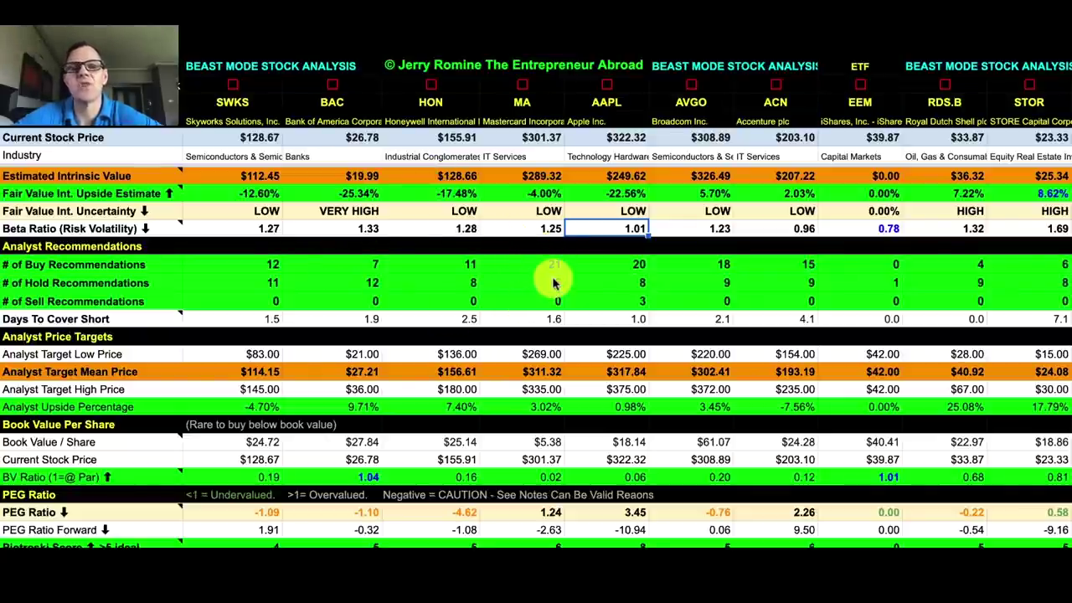
mouse_move(126, 344)
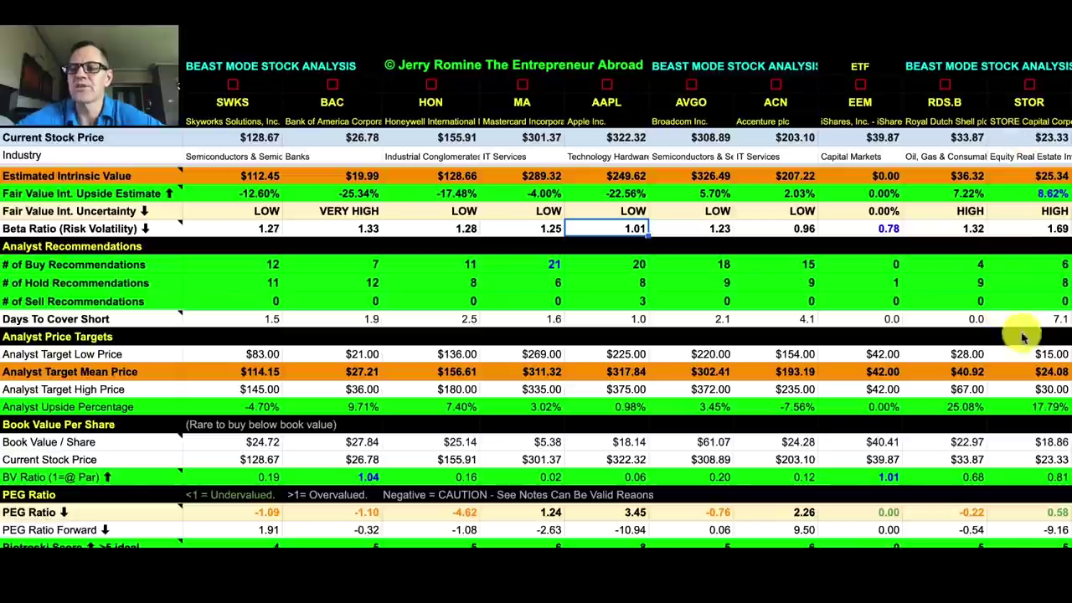
- Read the Book Value / Share note, compare book values for HON and MA, and check AVGO's PEG Ratio
click(170, 446)
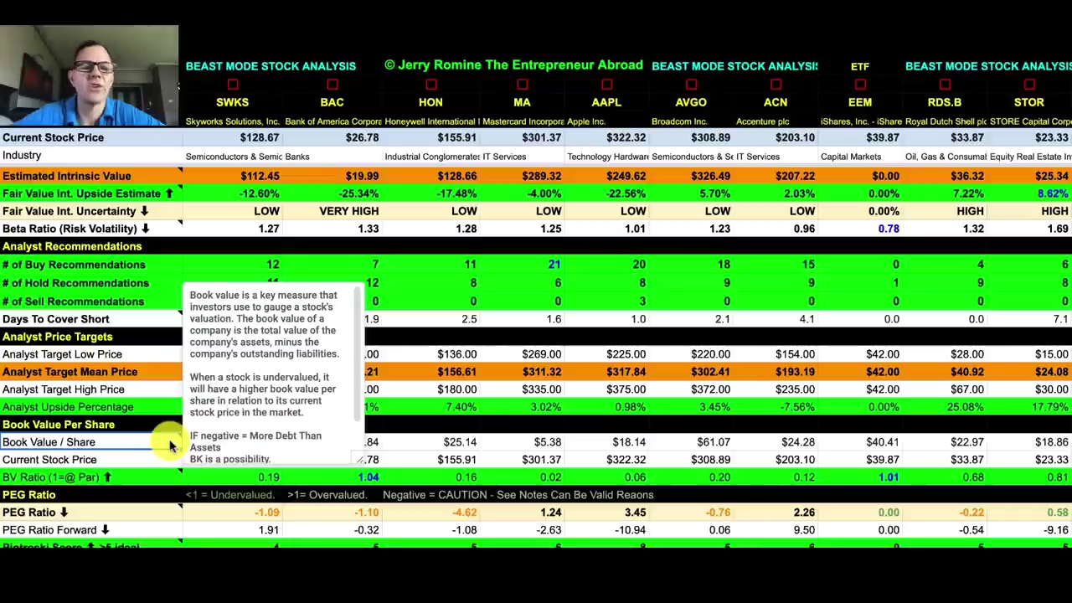
click(427, 444)
click(544, 442)
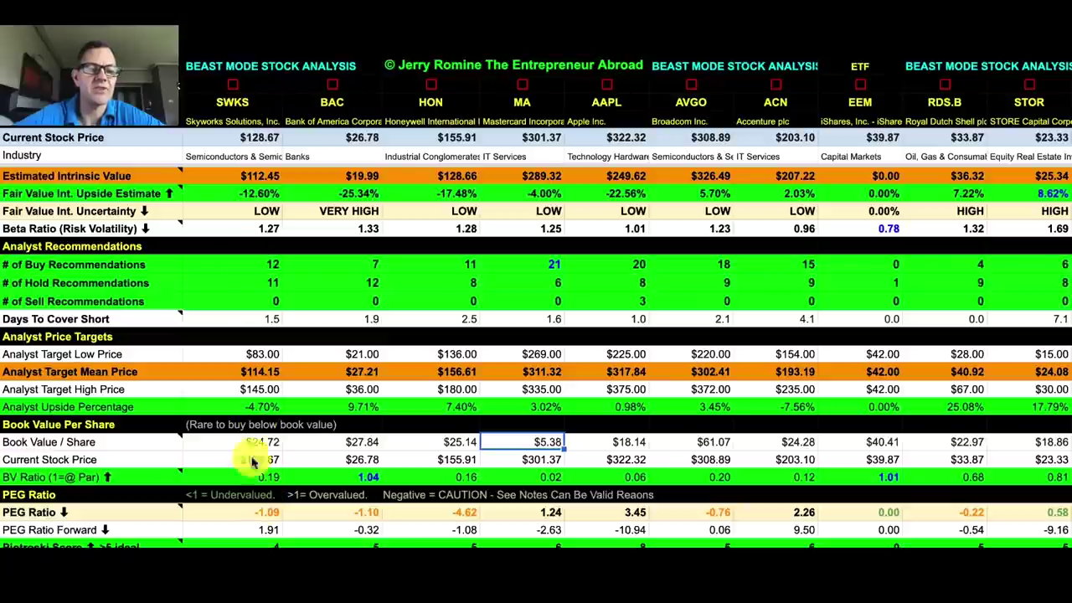
mouse_move(50, 477)
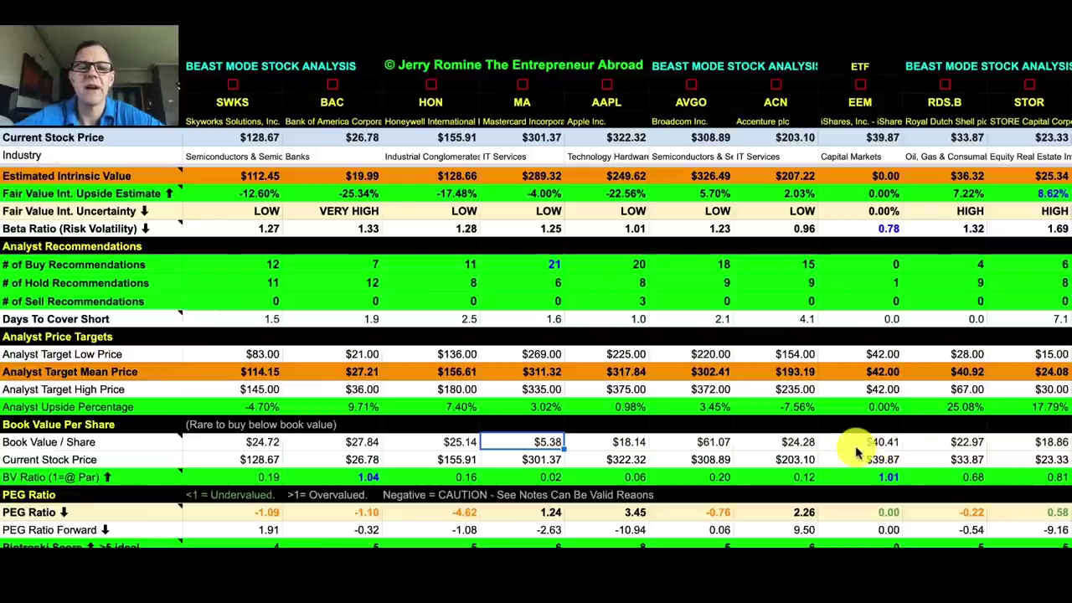
scroll(856, 450, down, 1)
click(692, 459)
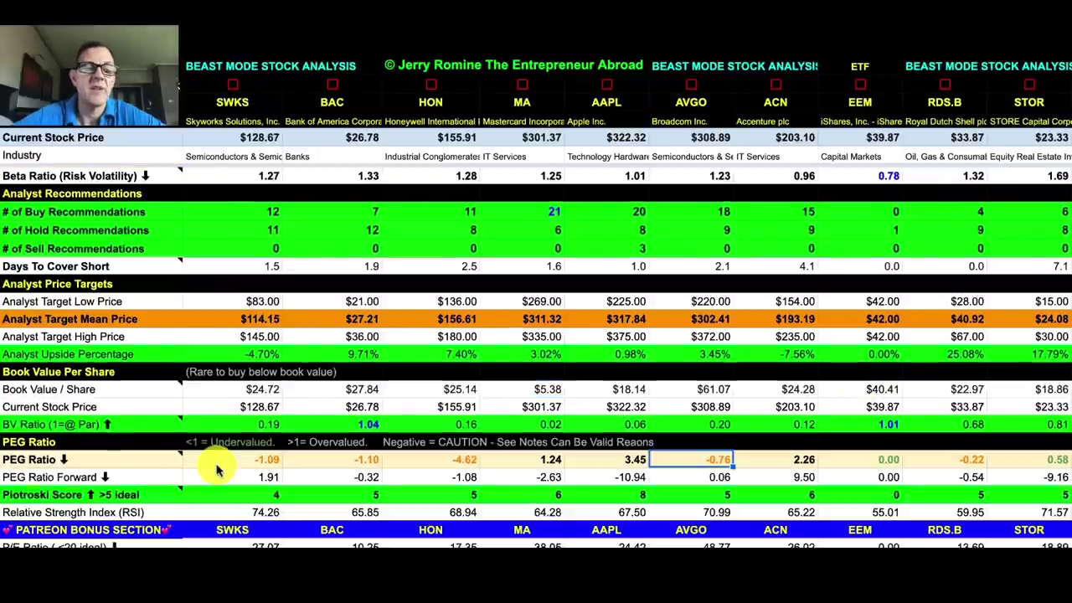
- Read the PEG Ratio note and its negative-value caution, and compare the PEG ratios of STOR, MA, SWKS and HON
click(167, 460)
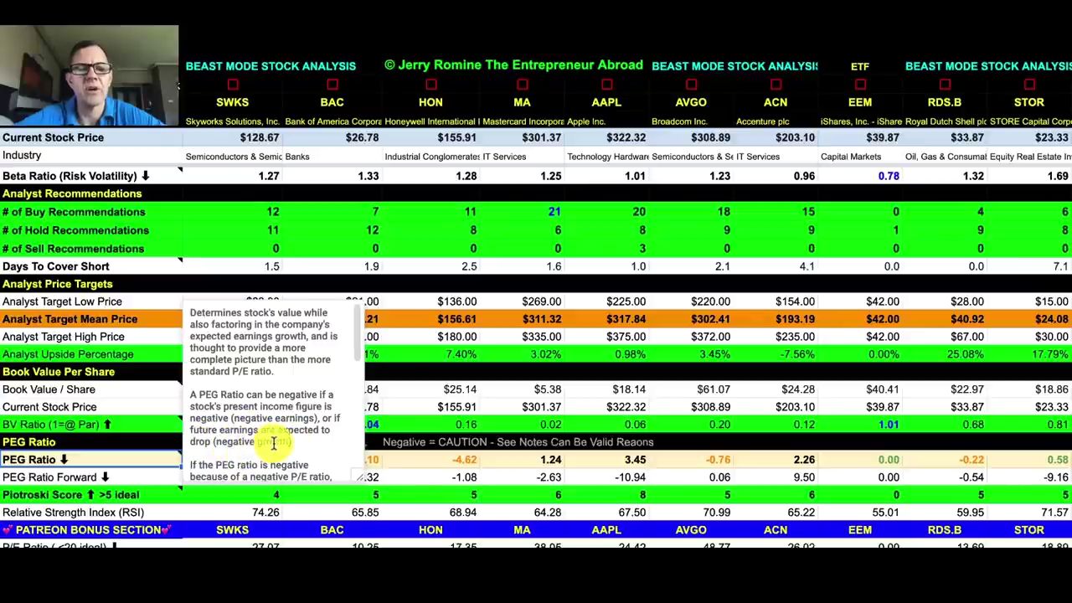
click(392, 442)
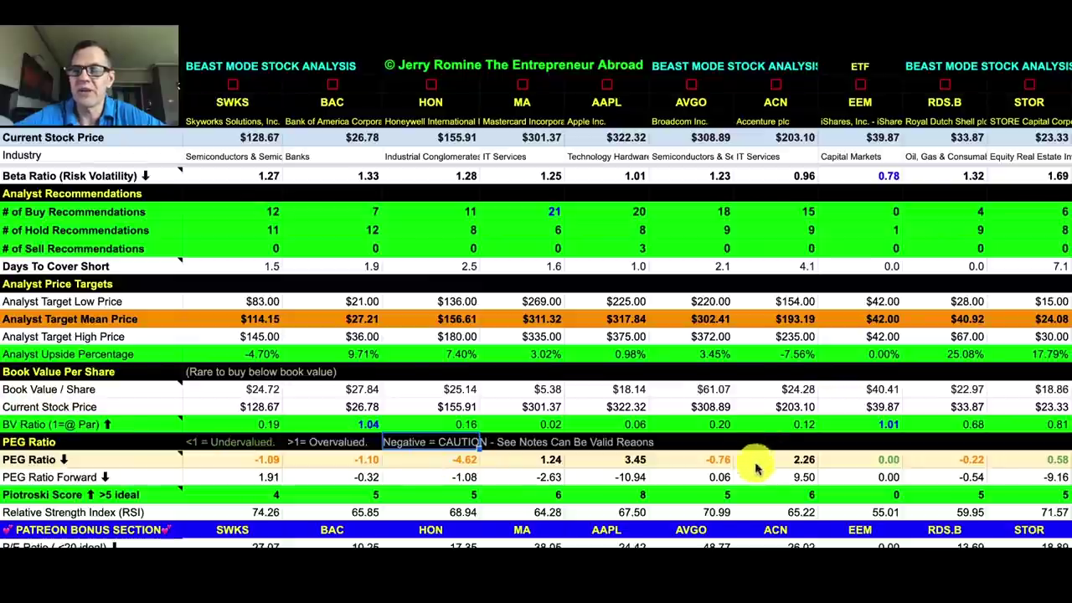
click(1054, 461)
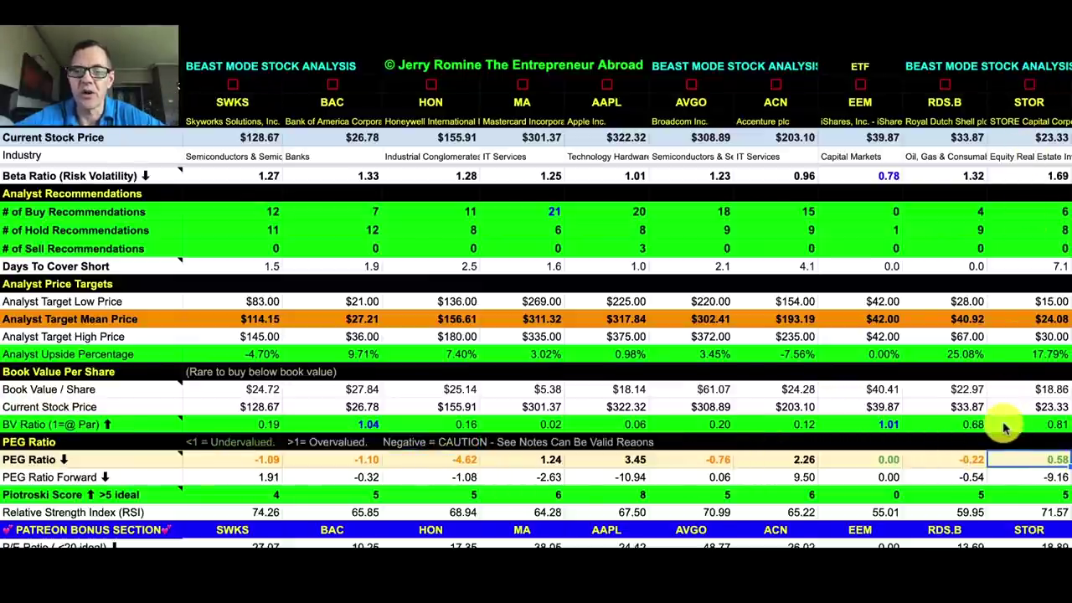
click(523, 459)
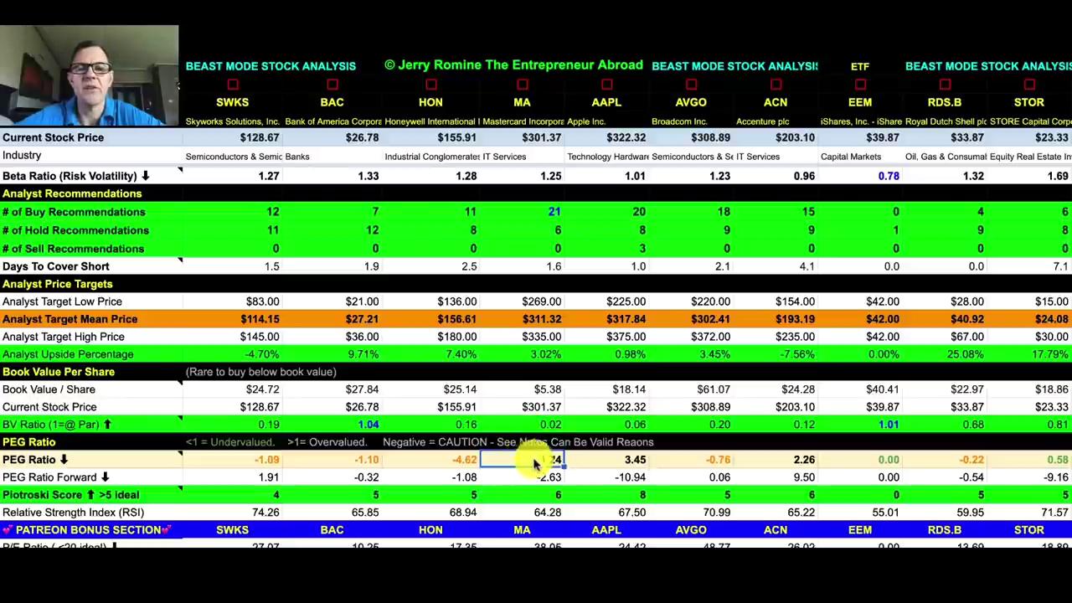
click(256, 460)
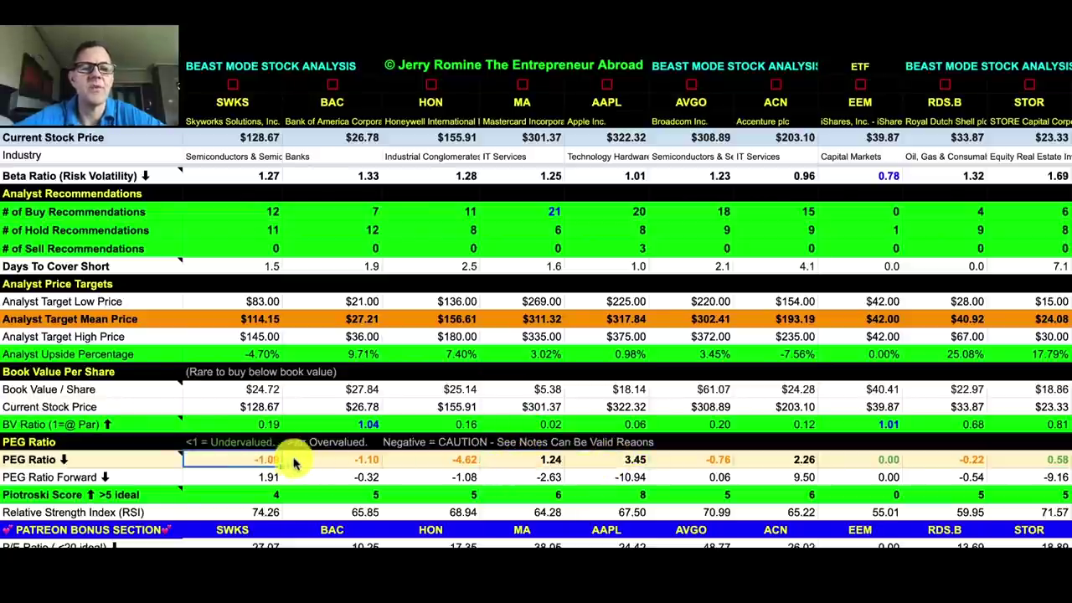
click(425, 459)
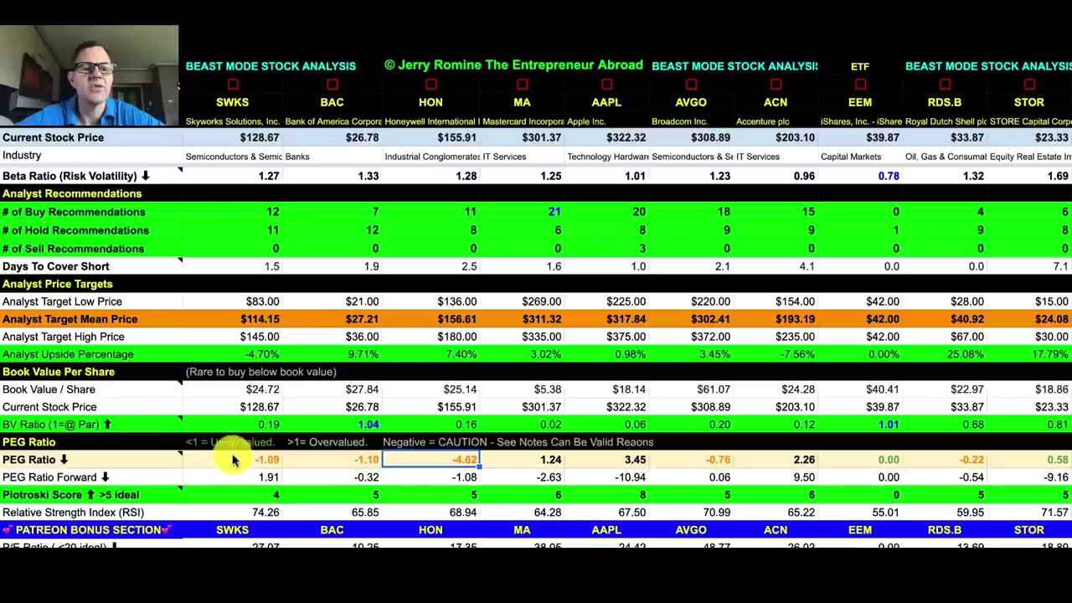
click(170, 462)
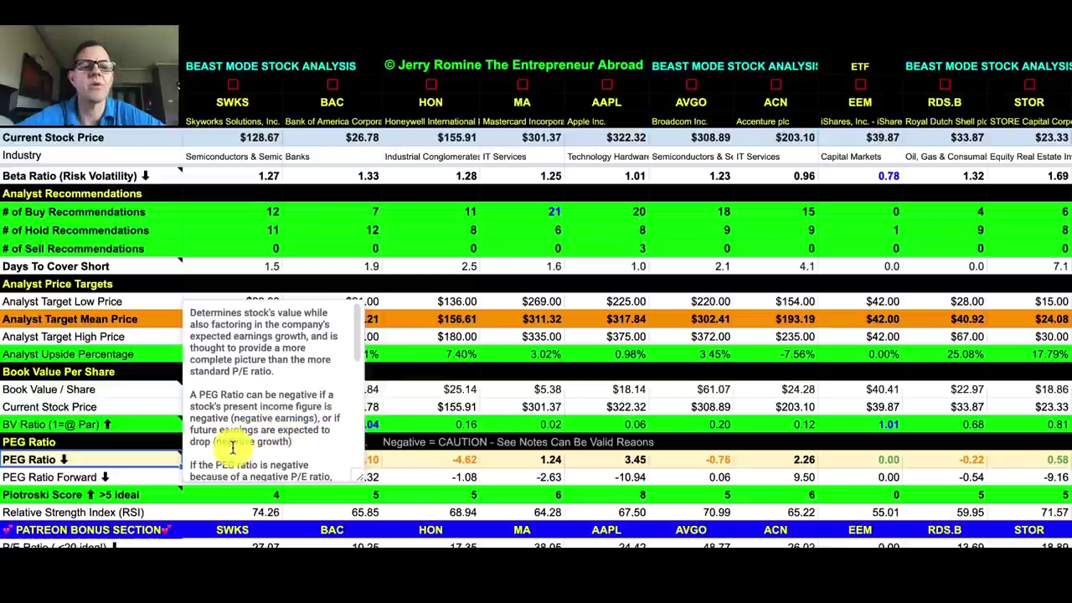
click(401, 463)
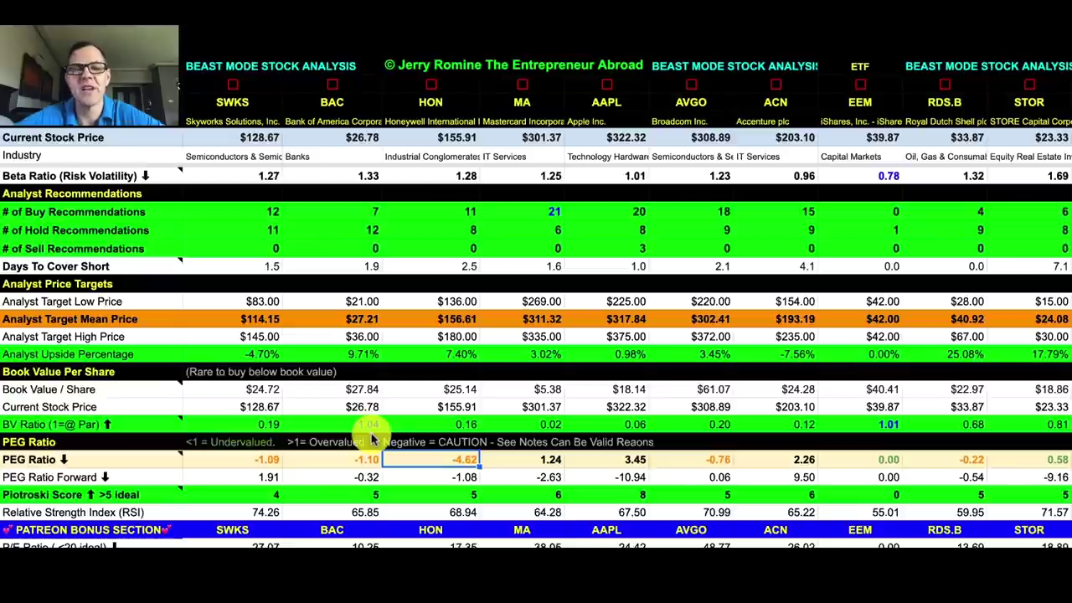
- Read the Piotroski Score note and check AAPL's score against the >5 ideal
click(174, 495)
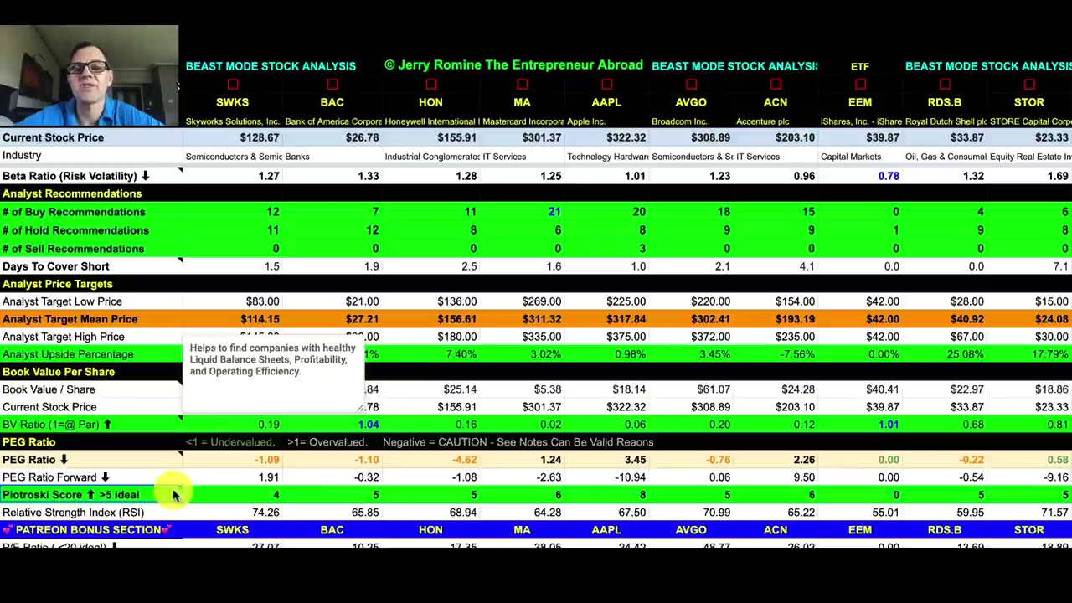
click(661, 389)
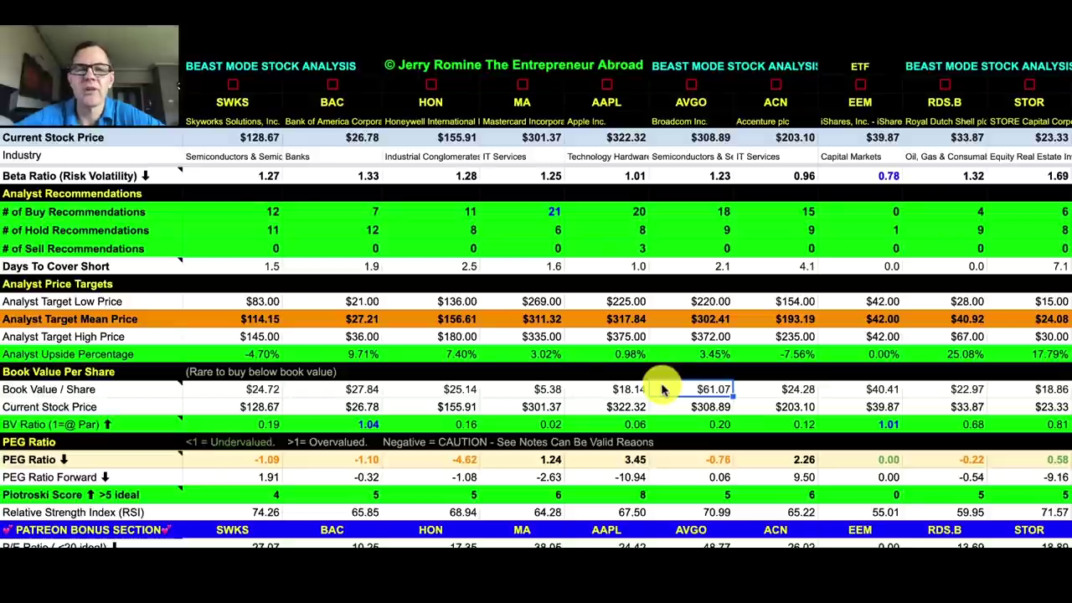
mouse_move(100, 496)
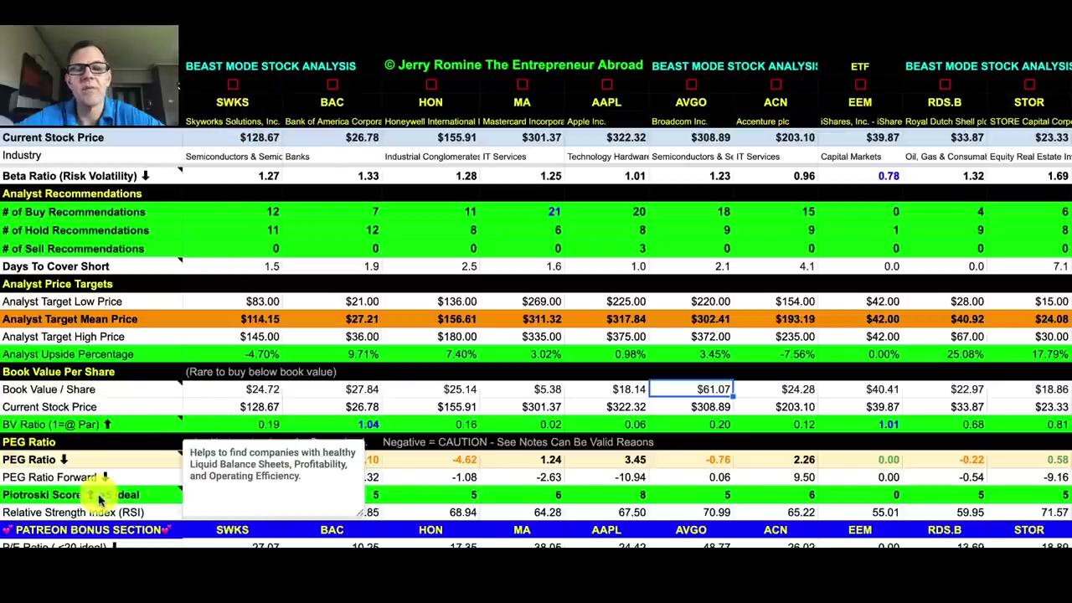
click(582, 494)
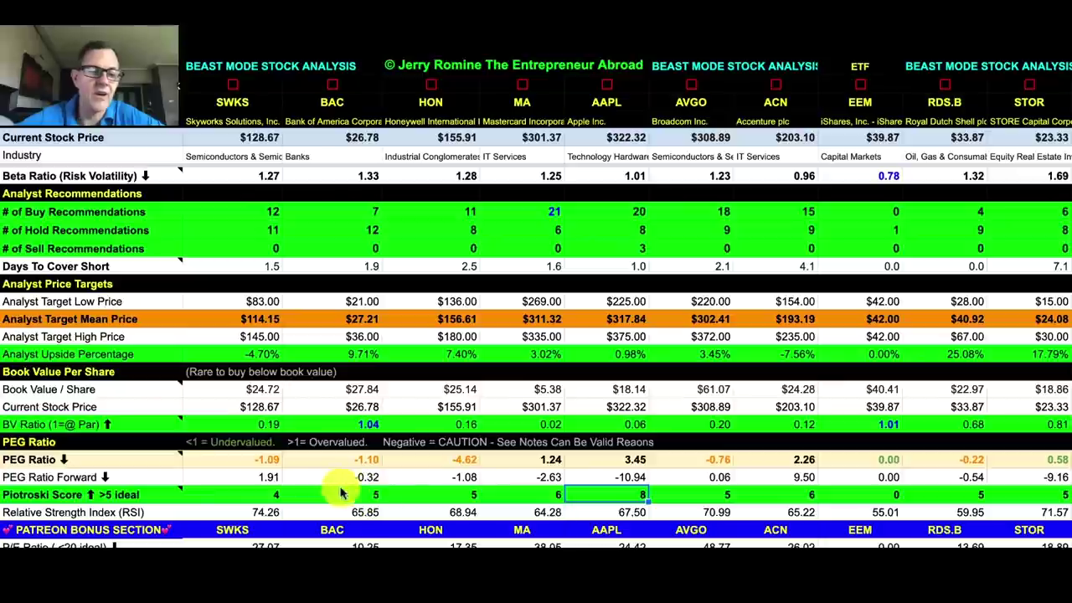